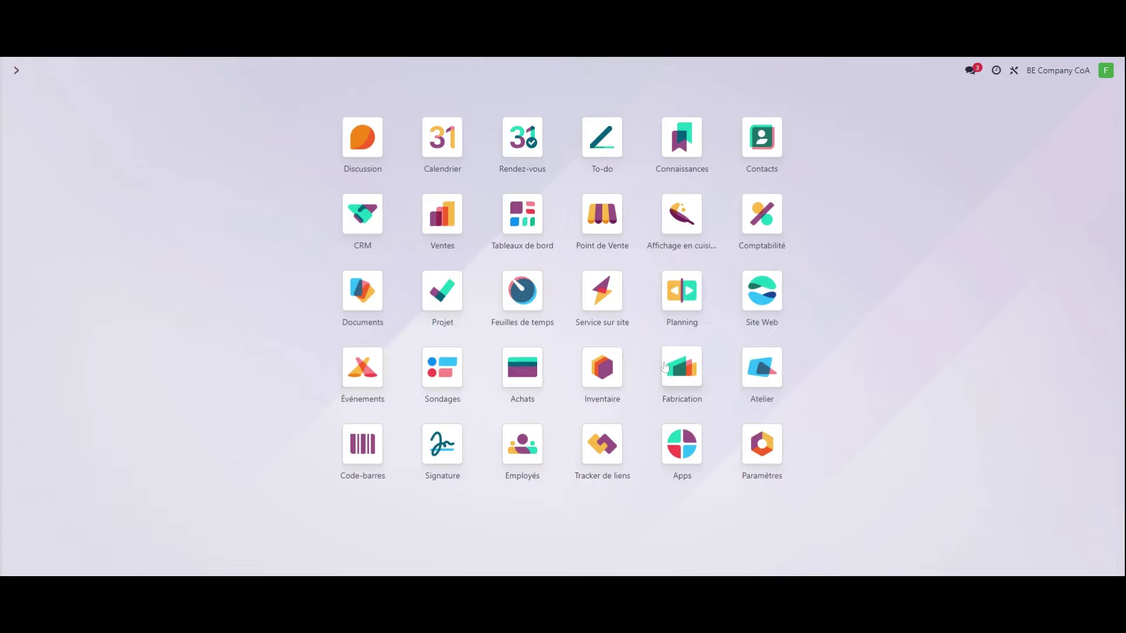
- Find the Point de Vente price lists by searching for "liste", and move Soldes Boutique 1 and Soldes Boutique 2 to the head of the list
left_click(607, 221)
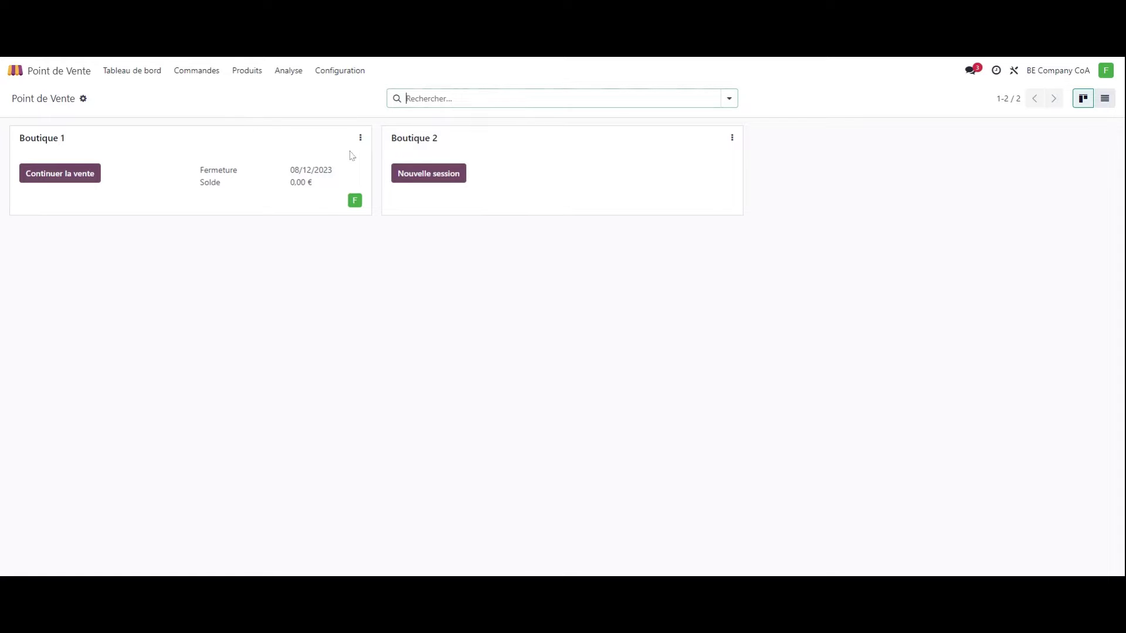
left_click(14, 71)
type("liste")
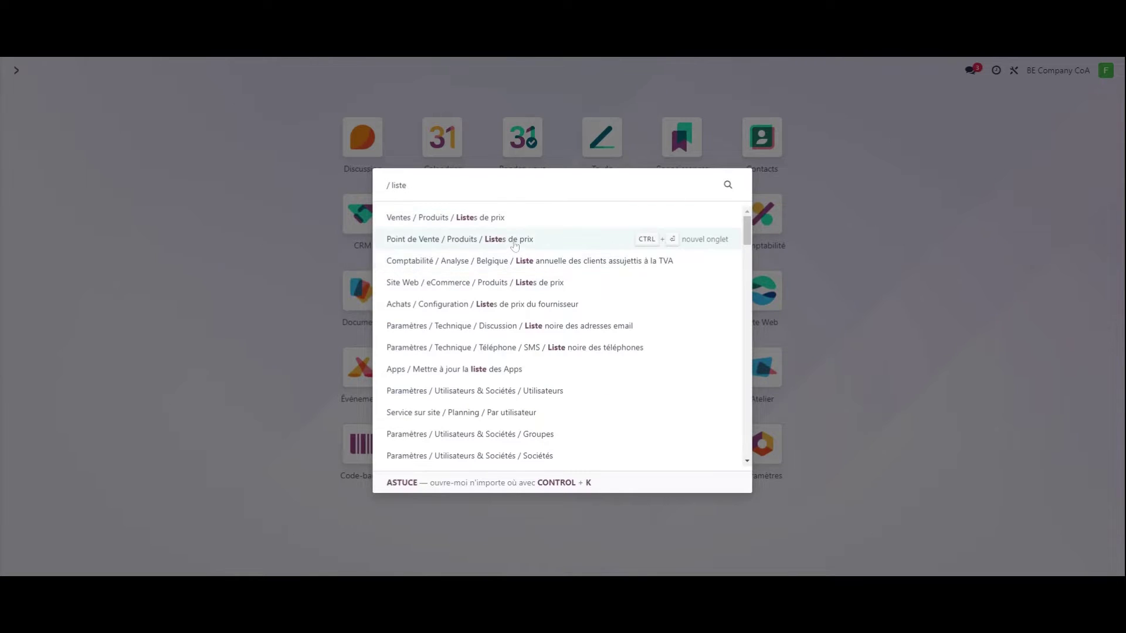
left_click(515, 239)
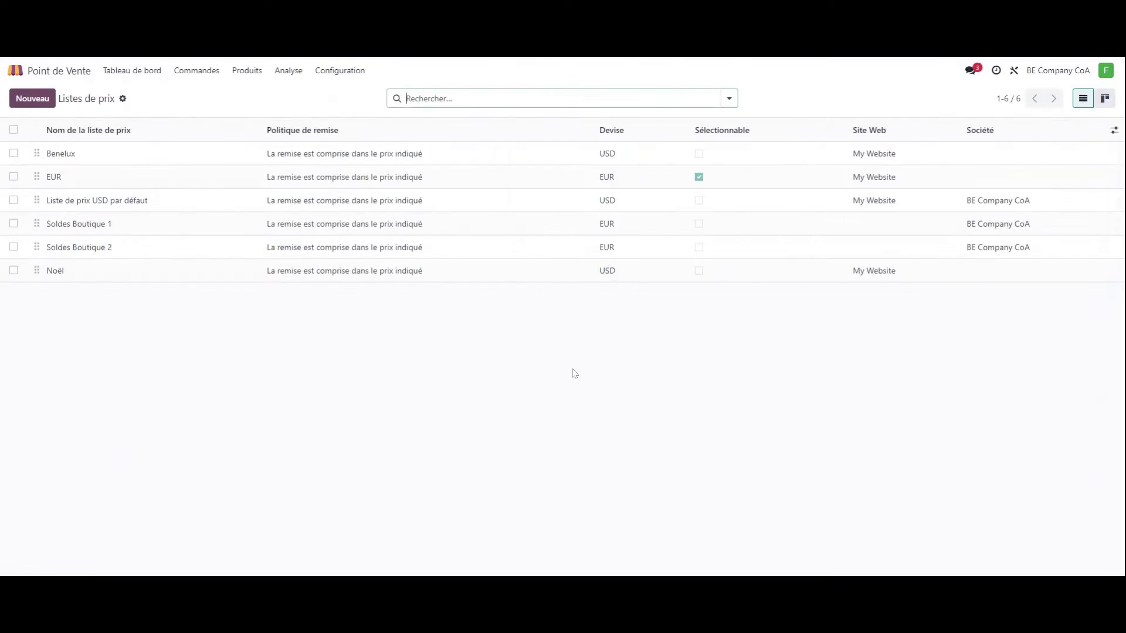
left_click_drag(44, 227, 41, 154)
left_click_drag(50, 247, 41, 177)
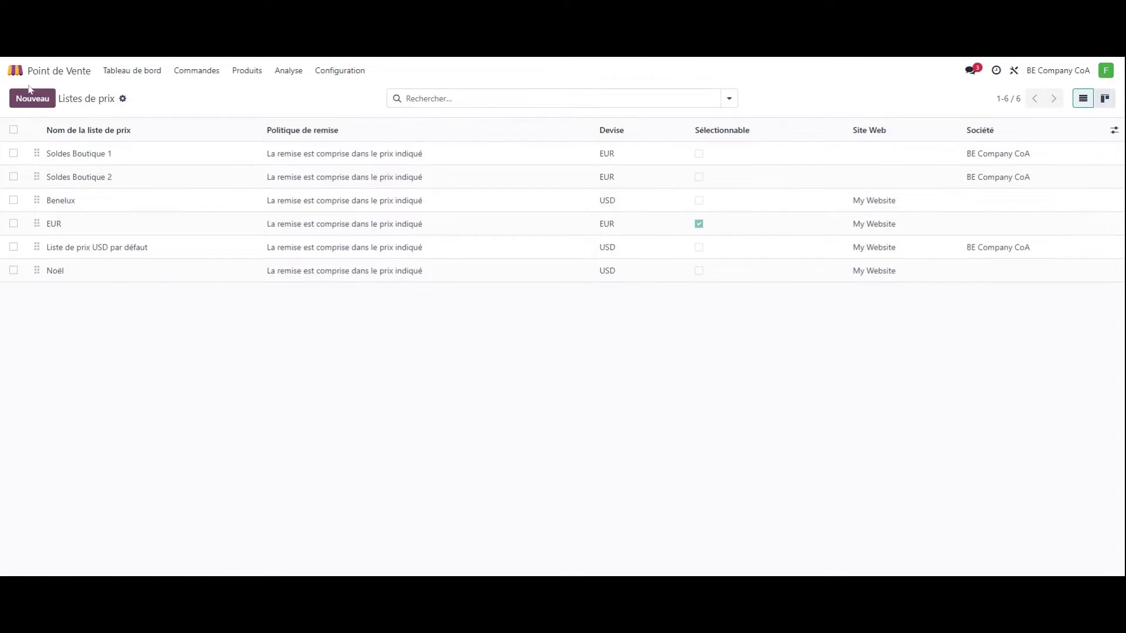
- Review the available and default price lists configured for Boutique 2 in the Point de Vente settings
left_click(15, 70)
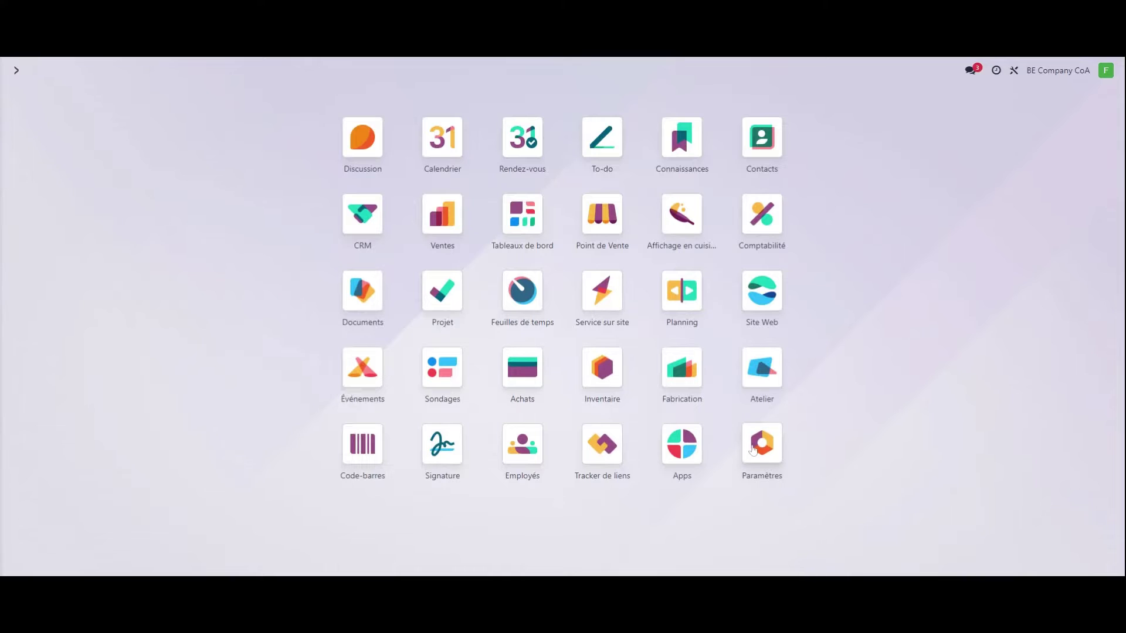
left_click(602, 214)
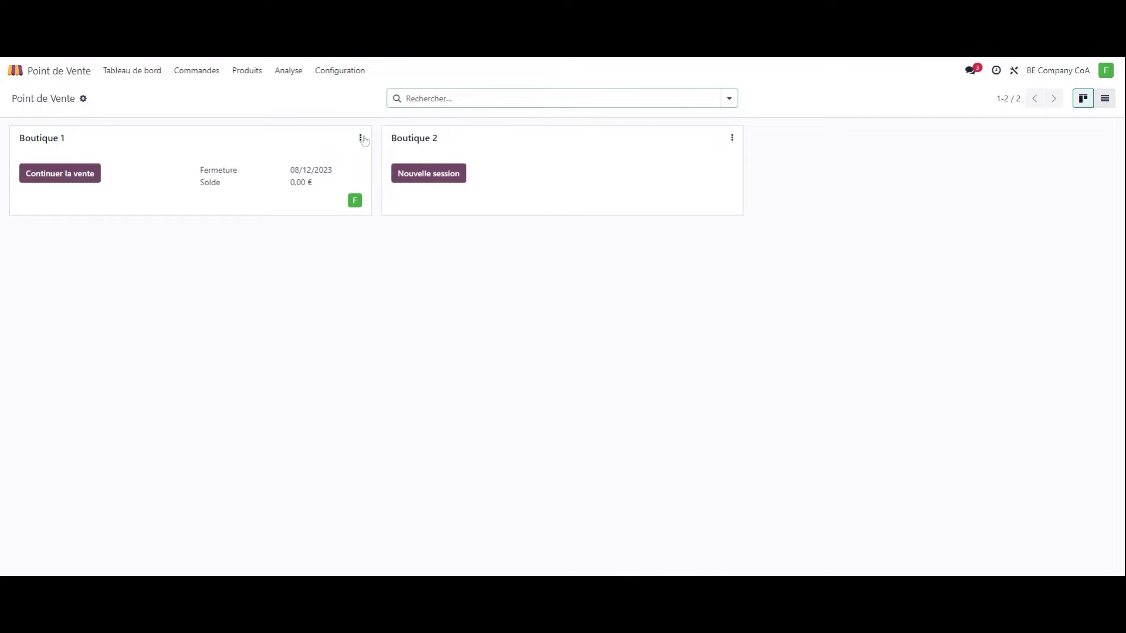
left_click(339, 70)
left_click(359, 171)
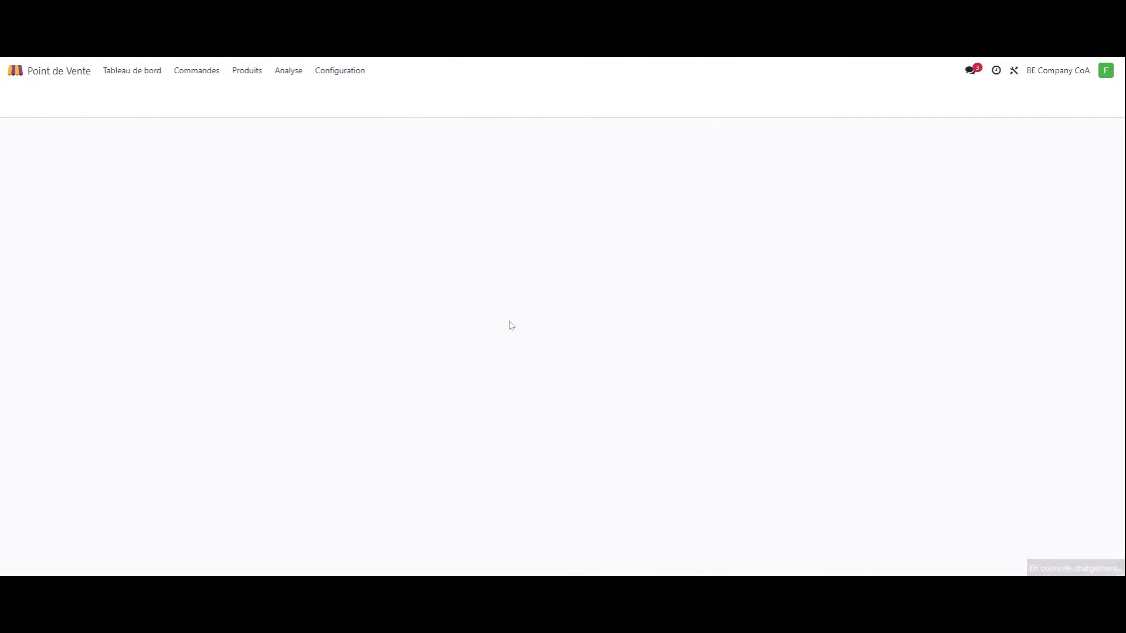
scroll(339, 296, "down", 14)
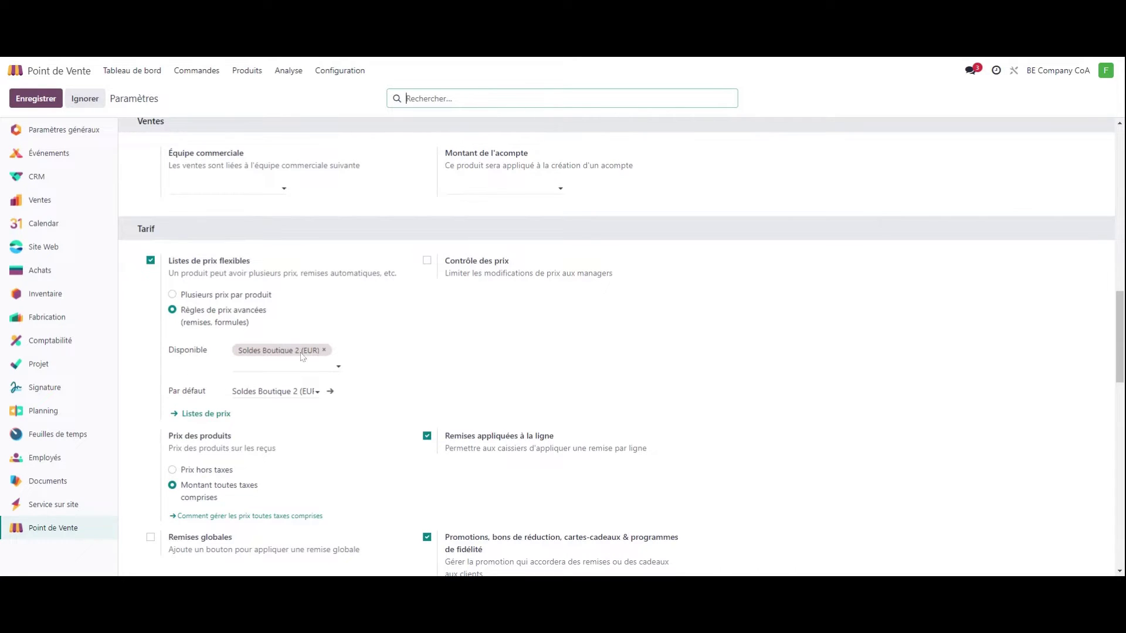
- Switch the settings to Boutique 1 and review its available and default price lists
scroll(305, 426, "up", 15)
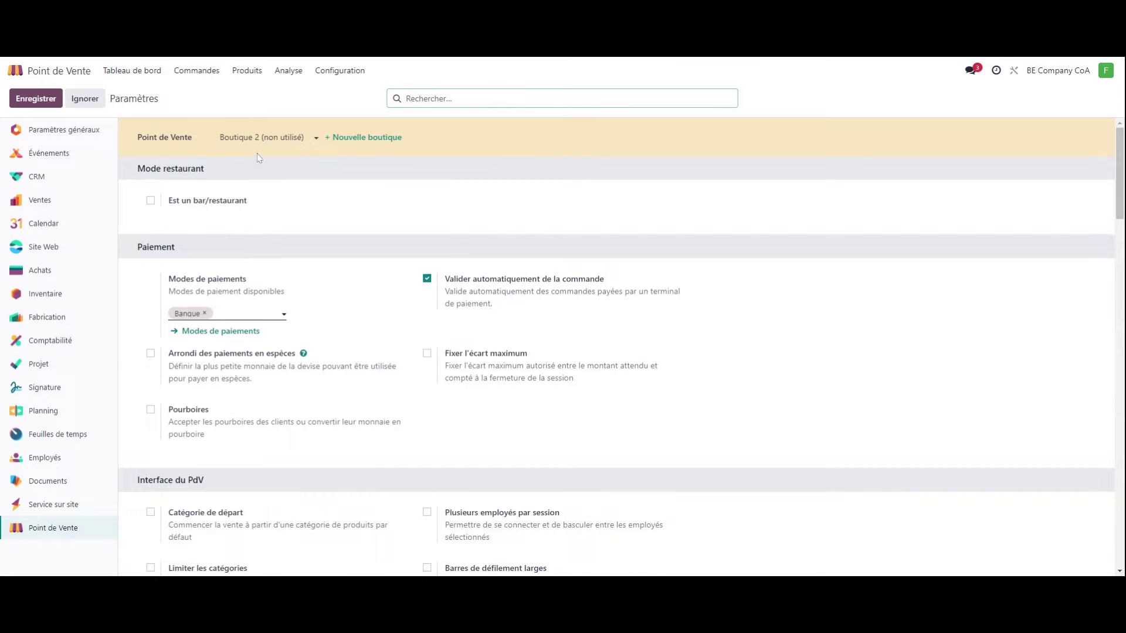
left_click(268, 138)
left_click(285, 156)
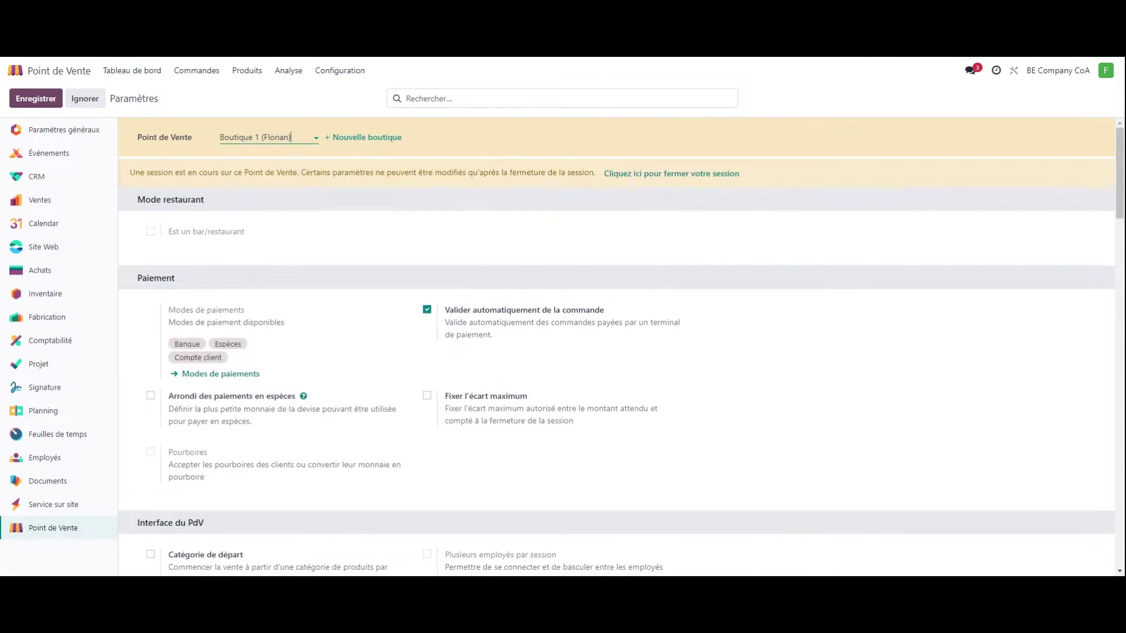
scroll(258, 408, "down", 15)
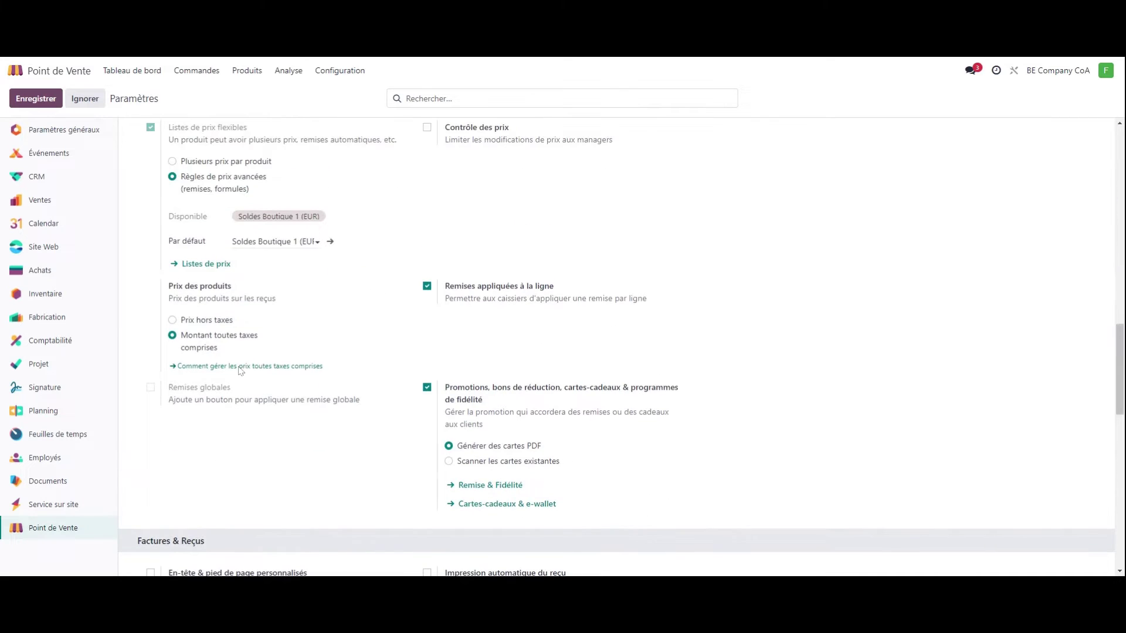
- Search the Point de Vente products for "chai" and review the Office Chair's extra price rules
left_click(15, 71)
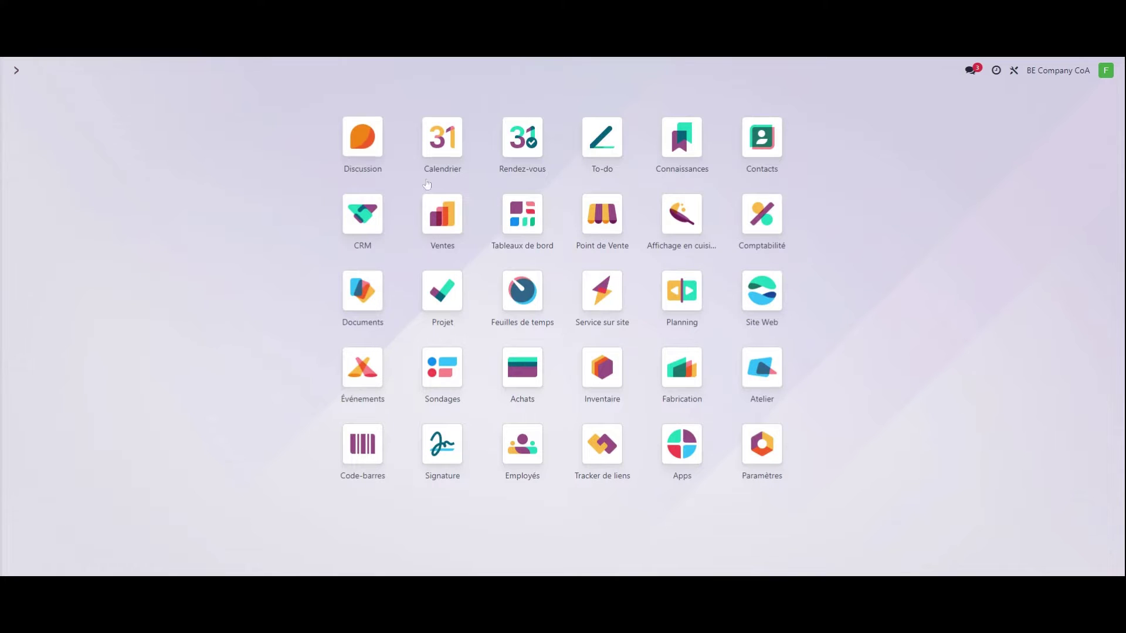
left_click(604, 214)
left_click(247, 70)
left_click(254, 93)
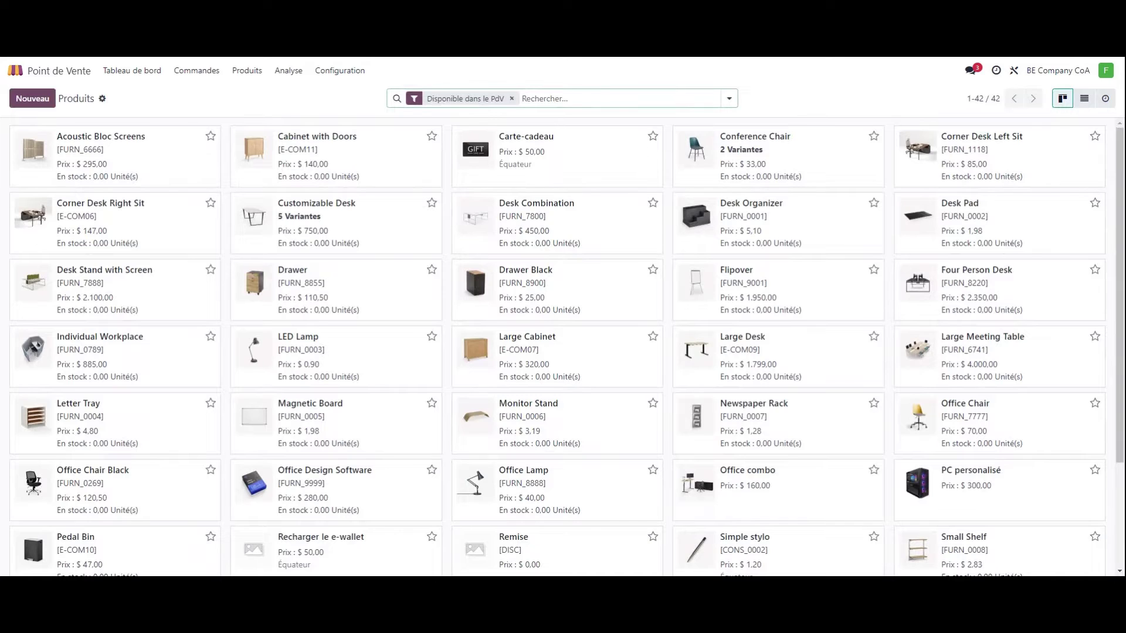
type("chai")
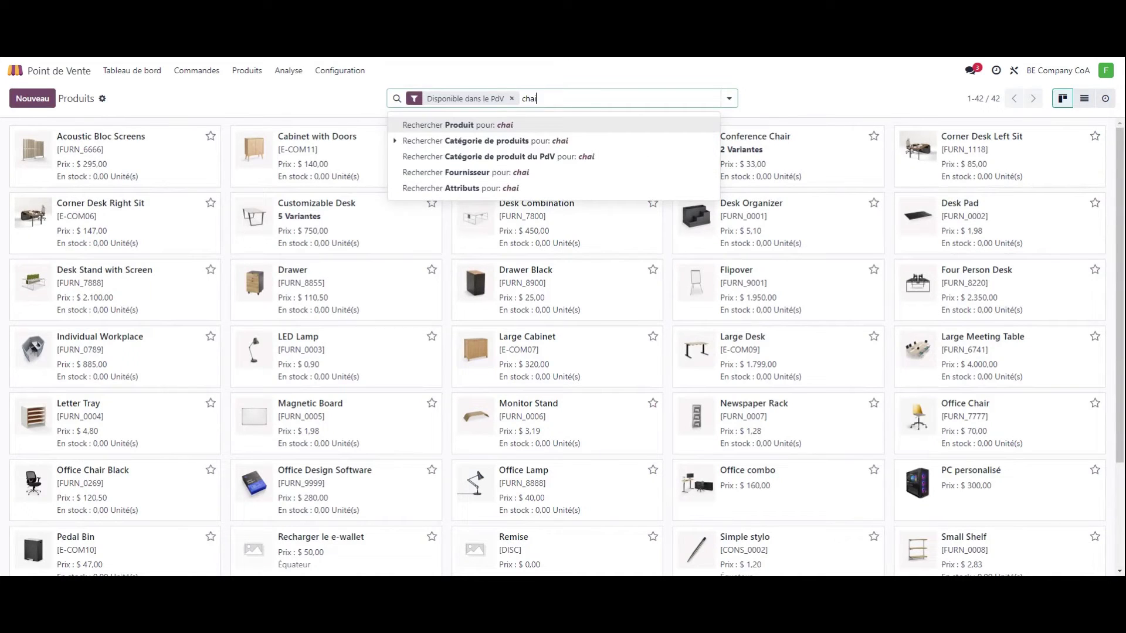
key("Return")
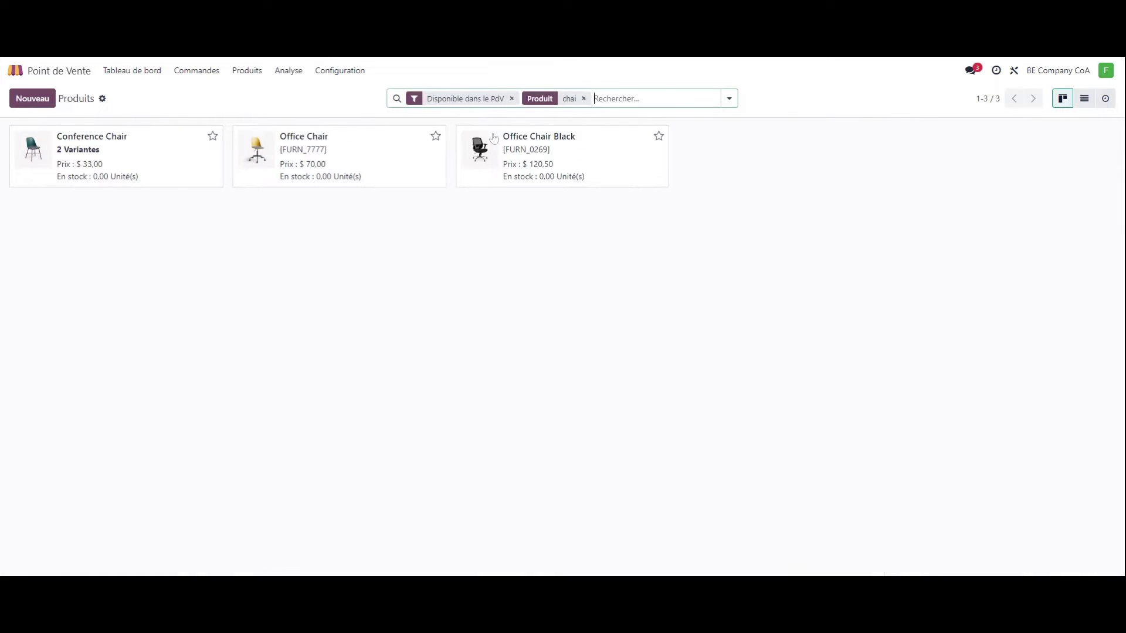
left_click(344, 144)
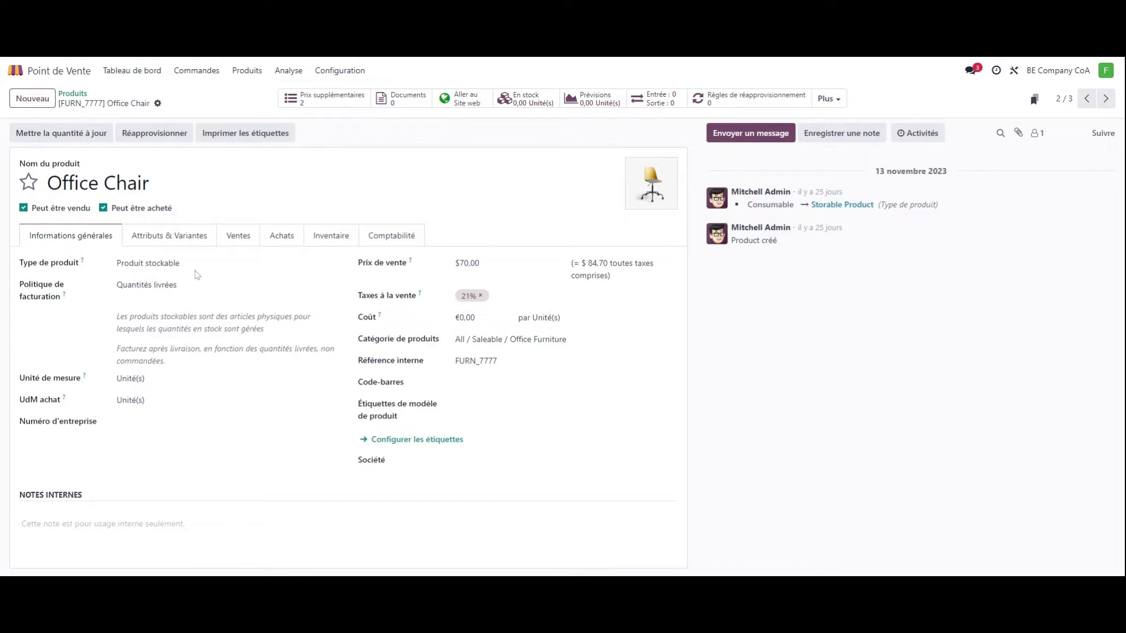
left_click(327, 105)
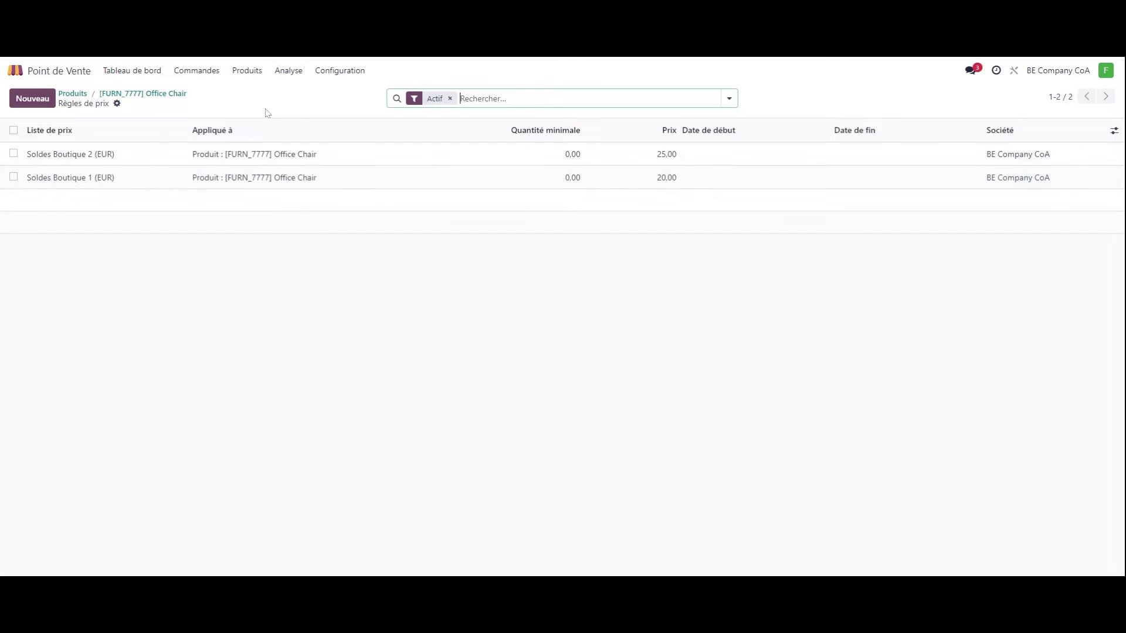
- Start a new sales session for Boutique 2 and add one Office Chair to the order
left_click(34, 73)
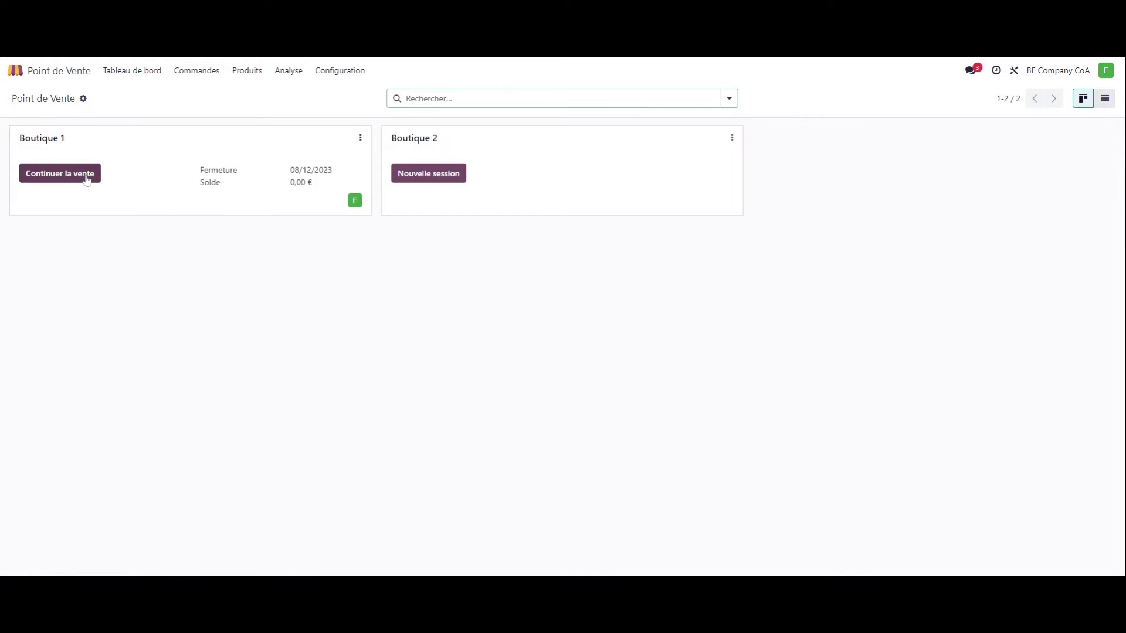
left_click(422, 177)
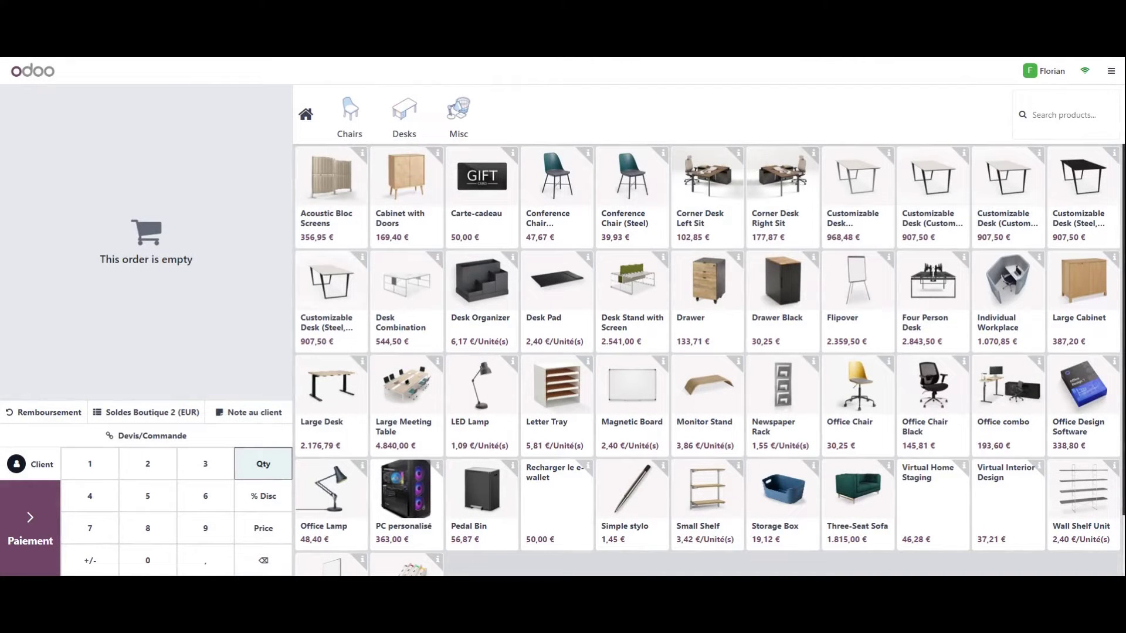
left_click(858, 401)
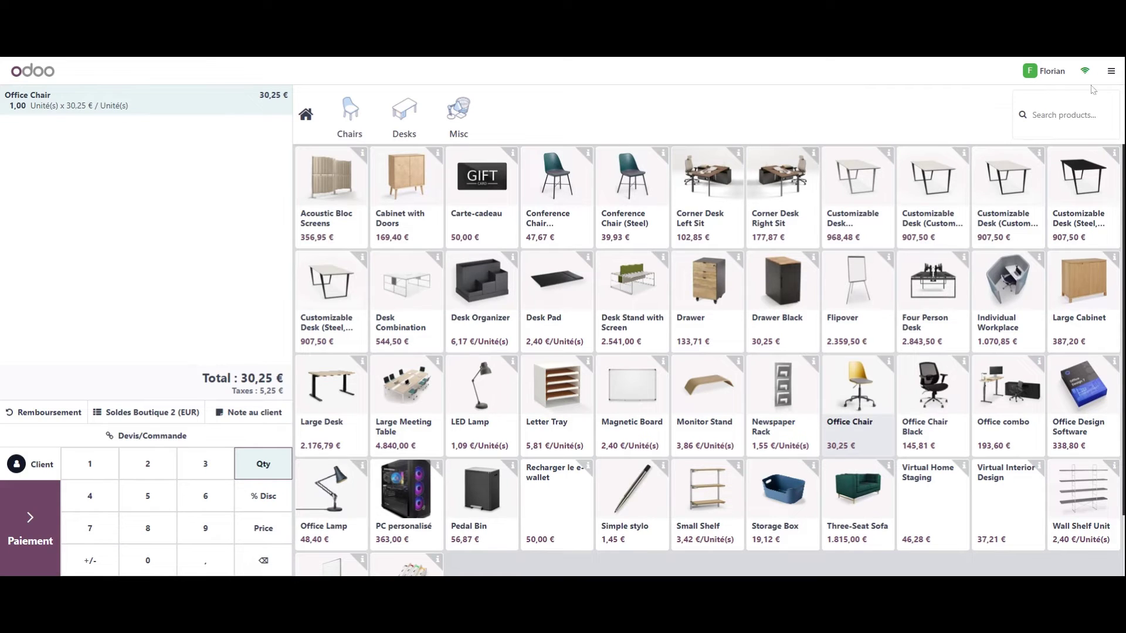
- Remove the Office Chair from the order and close the Boutique 2 session
left_click(279, 554)
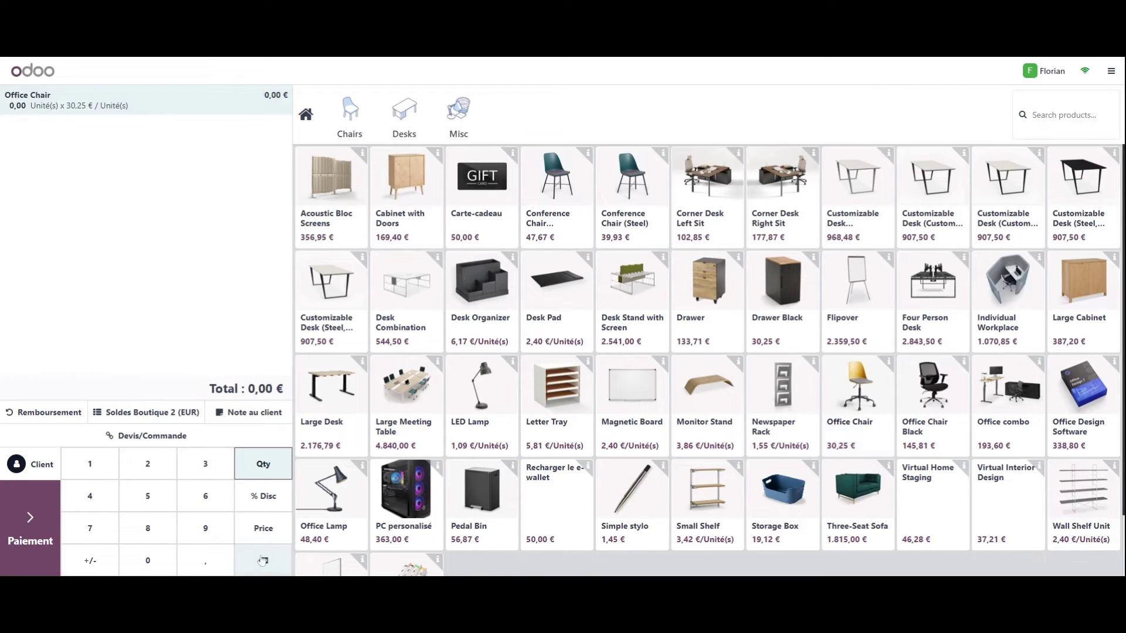
left_click(279, 553)
left_click(1111, 71)
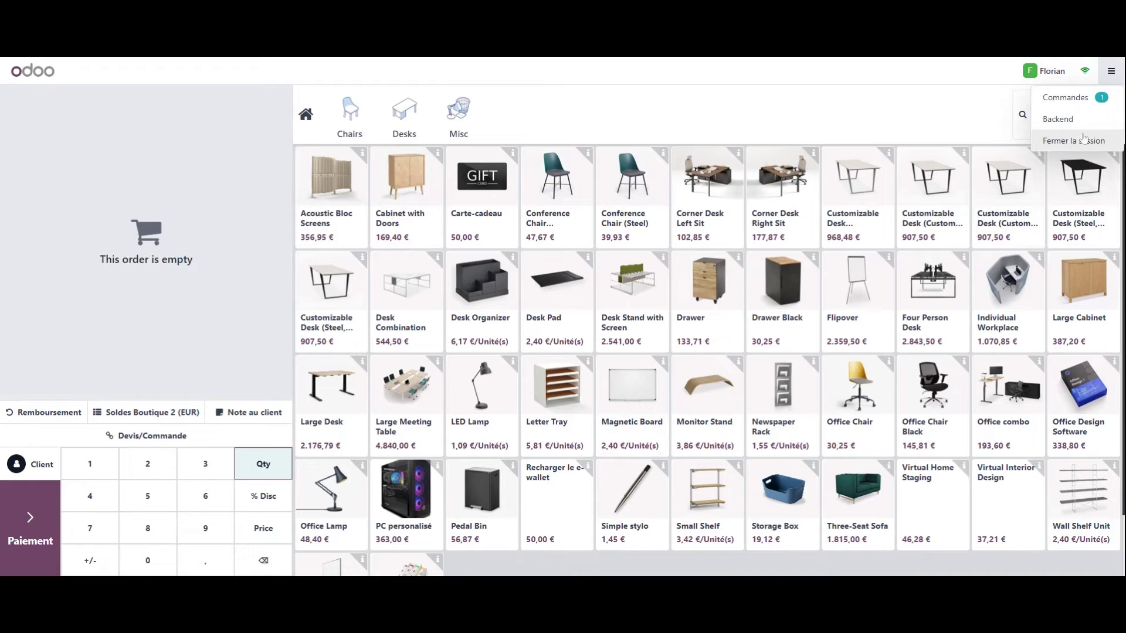
left_click(1073, 140)
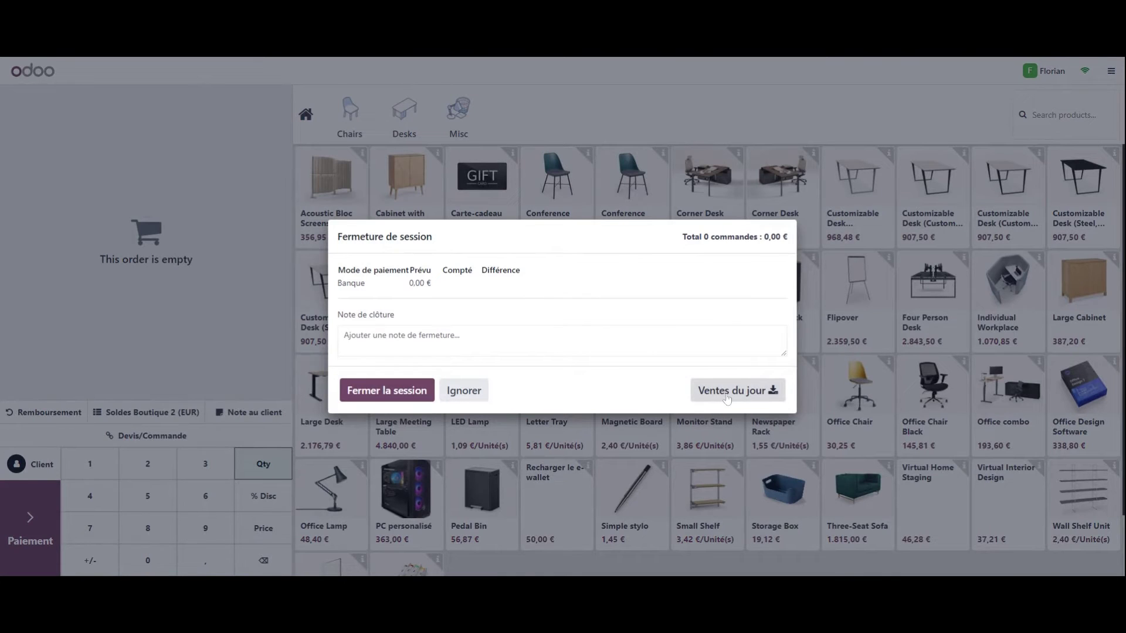
left_click(387, 391)
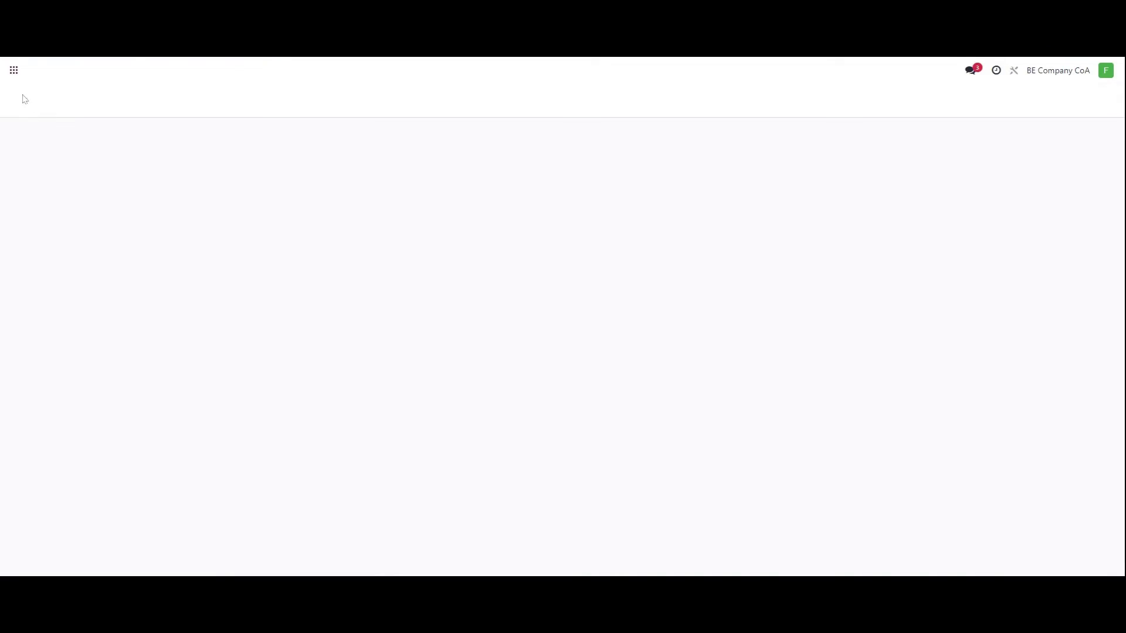
- Search the Point de Vente products for "cha" and open the Office Chair's extra price rules
left_click(13, 70)
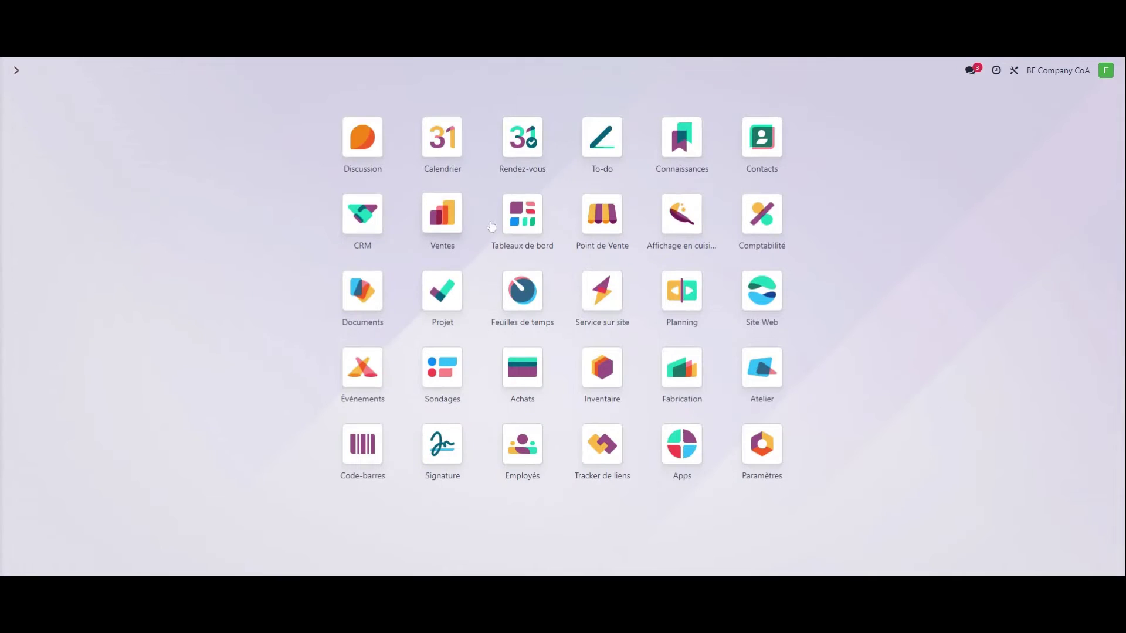
left_click(602, 214)
left_click(247, 71)
left_click(296, 97)
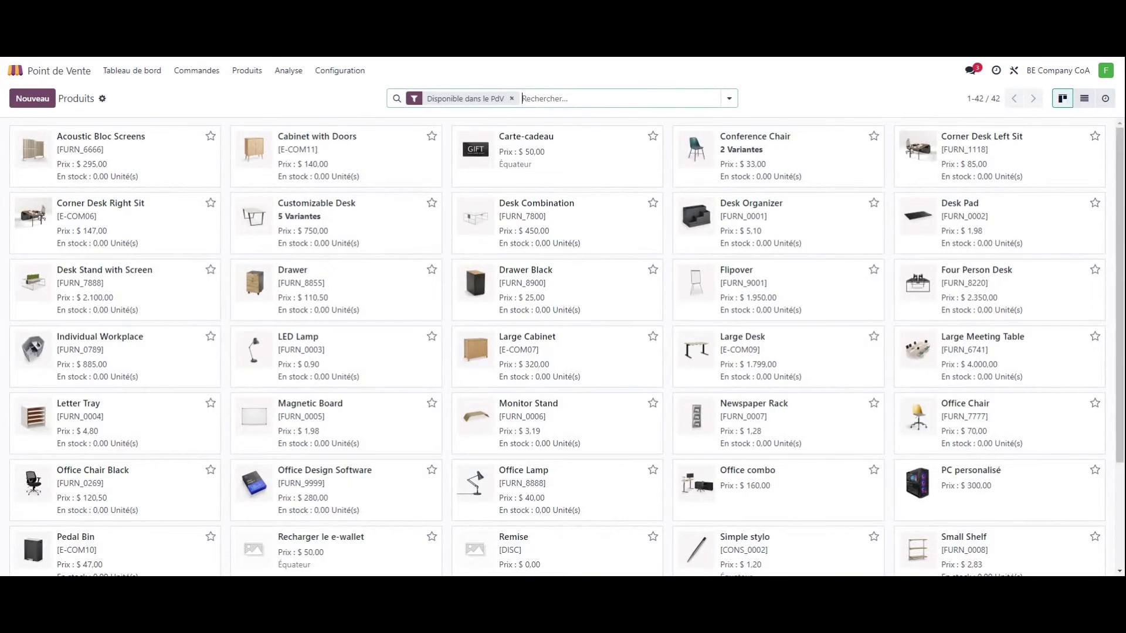
type("cha")
left_click(526, 125)
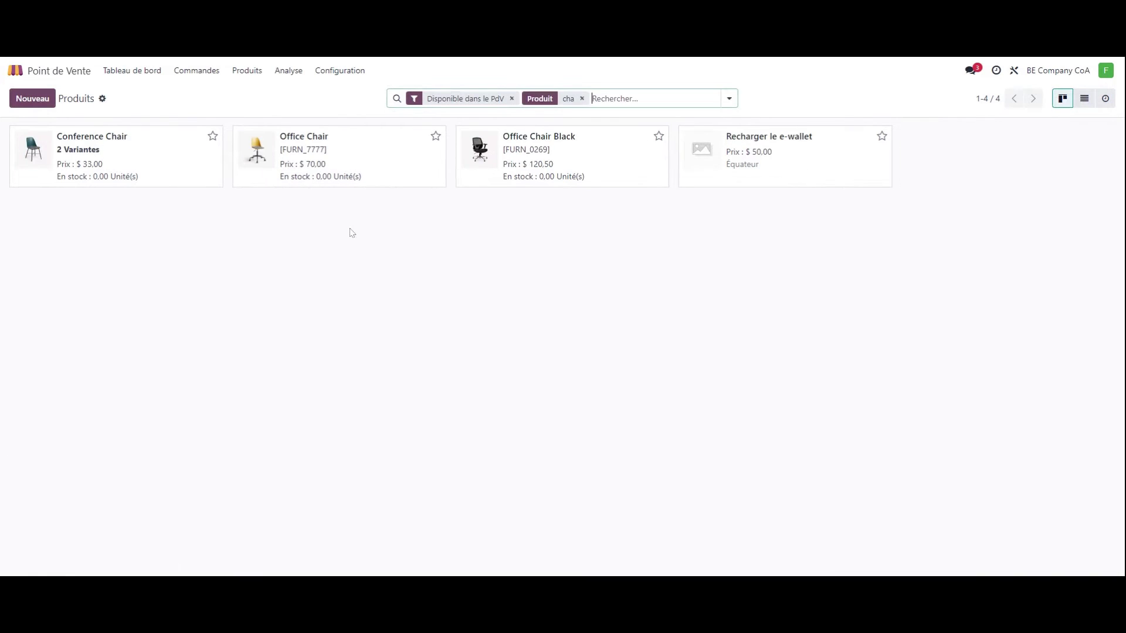
key("Return")
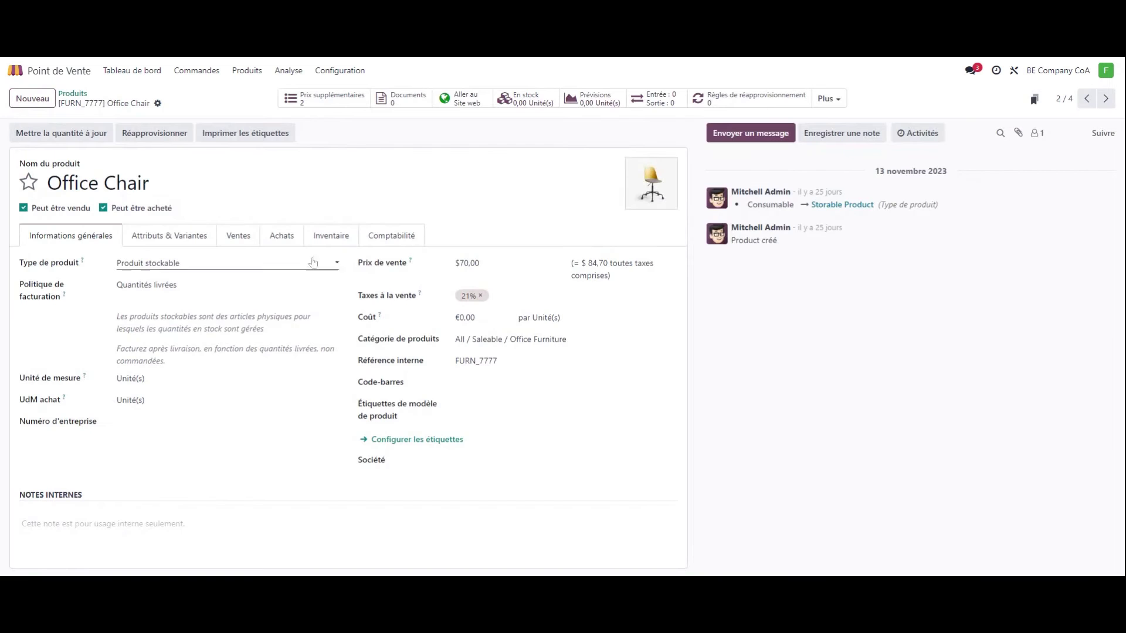
left_click(325, 98)
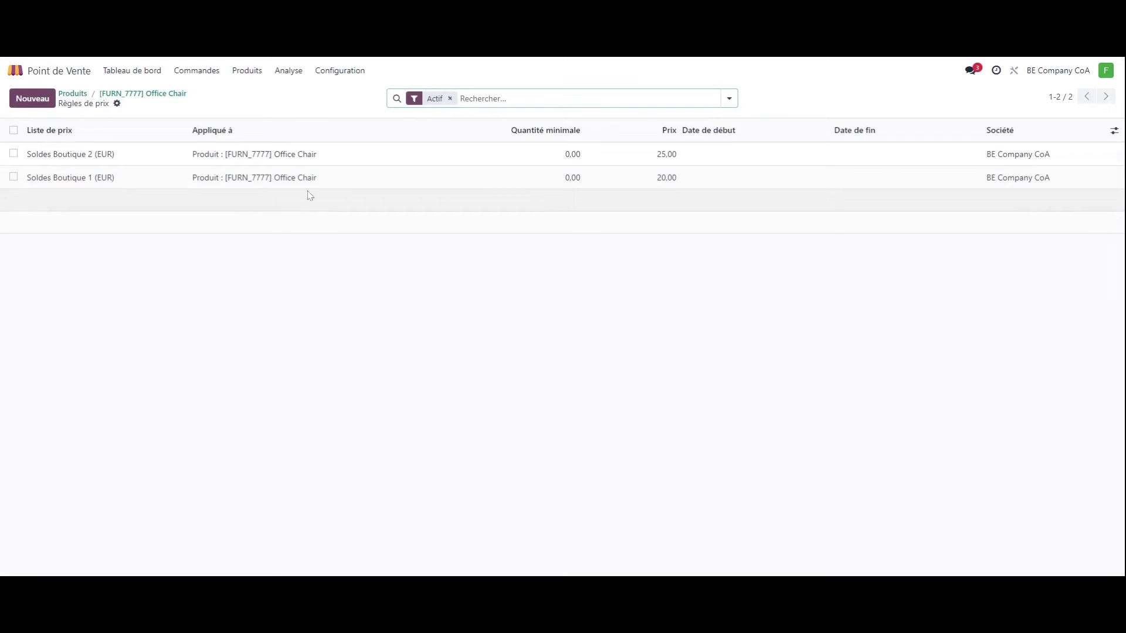
- Delete the Office Chair's price rule for the Soldes Boutique 2 (EUR) price list
left_click(13, 154)
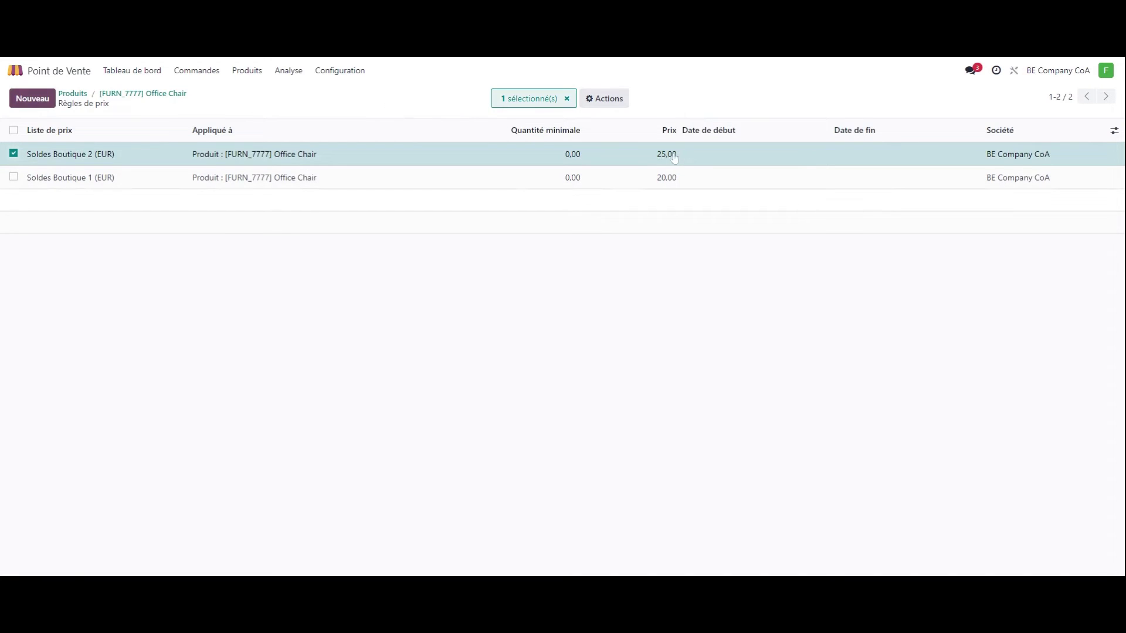
left_click(604, 98)
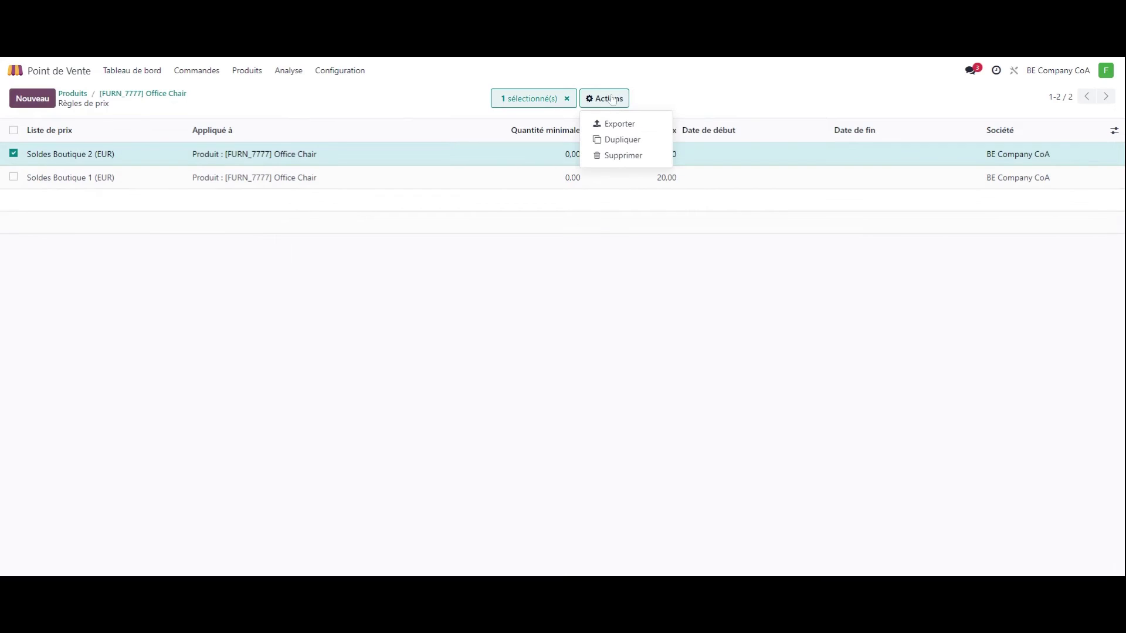
left_click(616, 155)
left_click(421, 376)
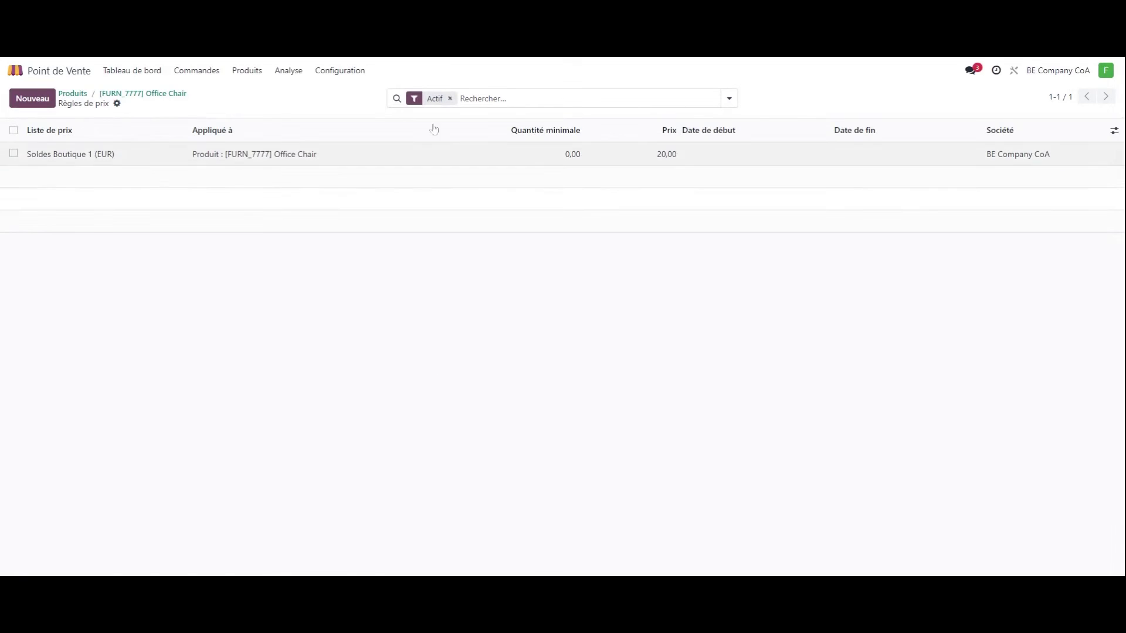
- Open a sales session for Boutique 2 from Point de Vente and add one Office Chair found with the product search "off"
left_click(42, 75)
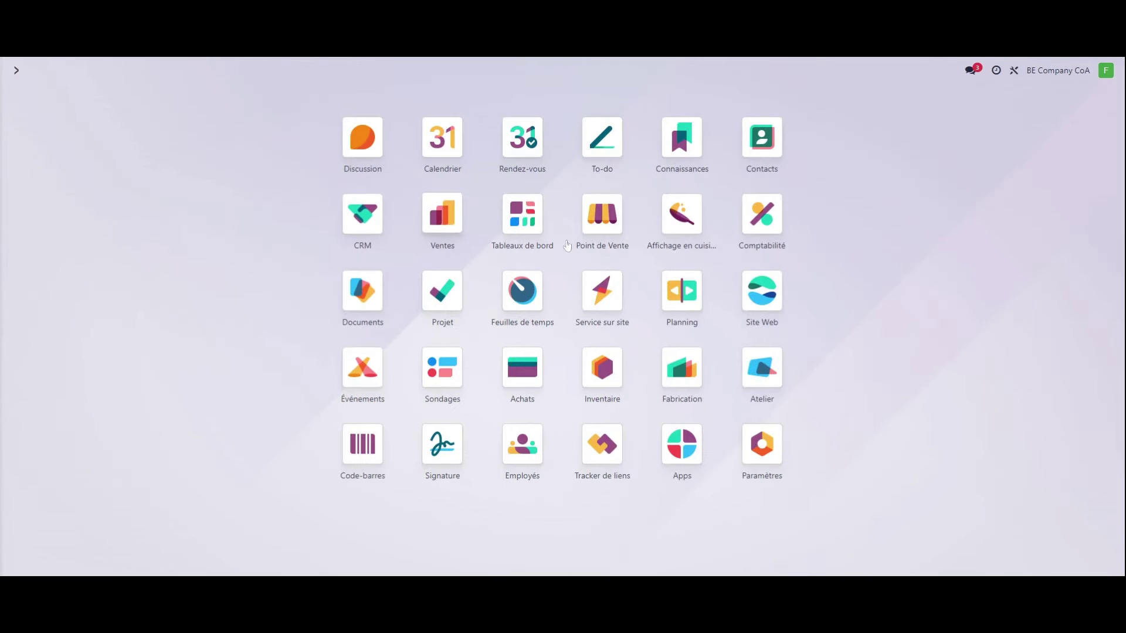
left_click(600, 219)
left_click(427, 175)
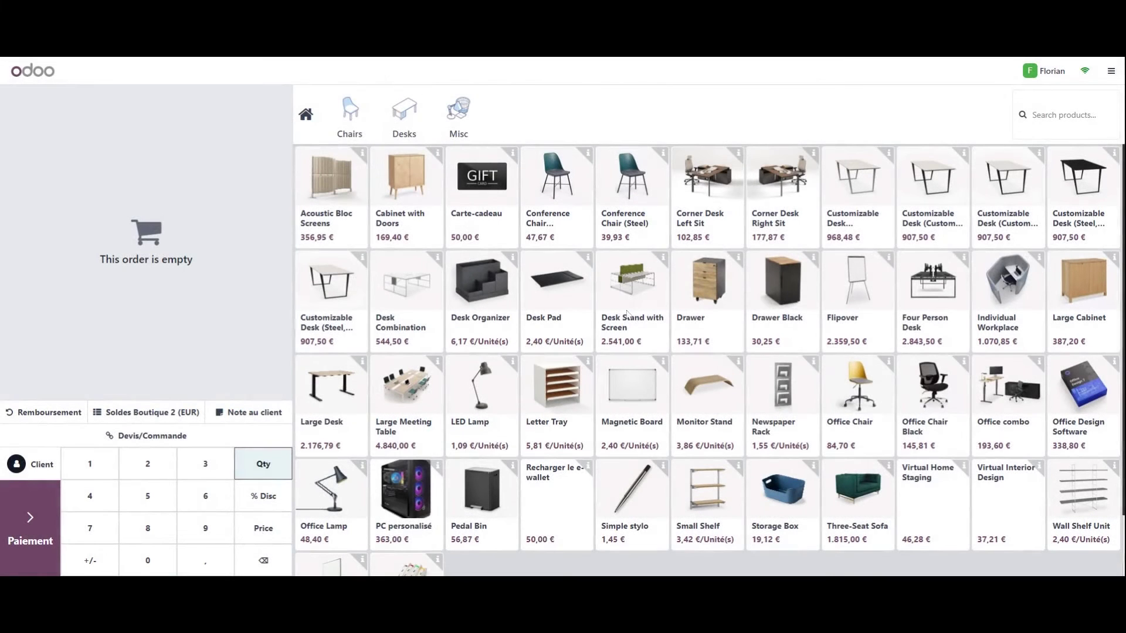
type("o")
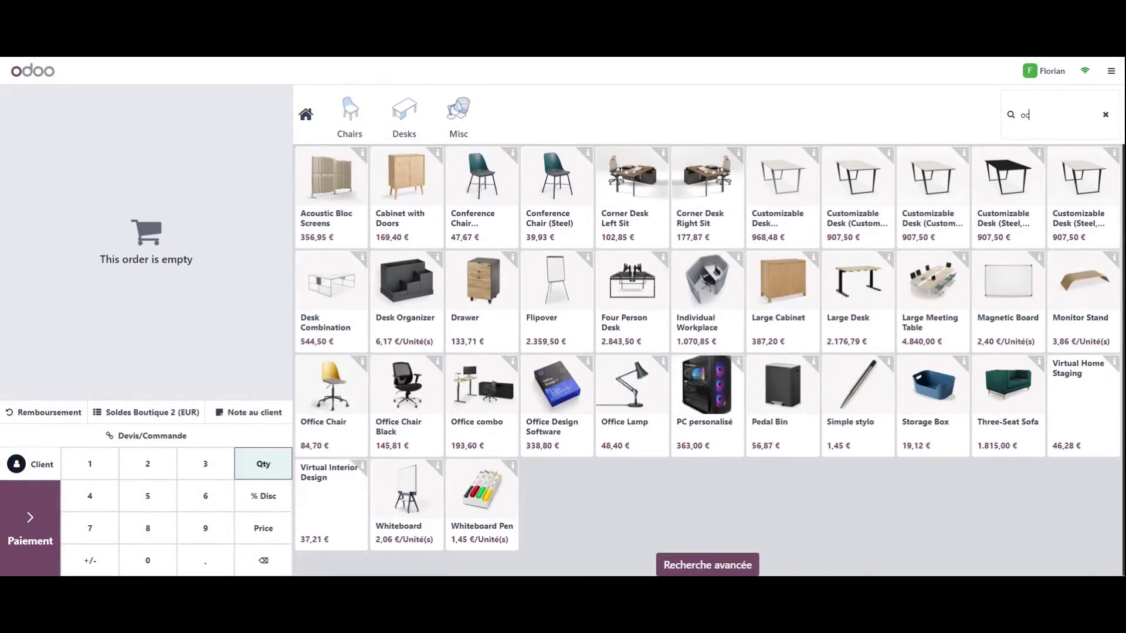
type("ff")
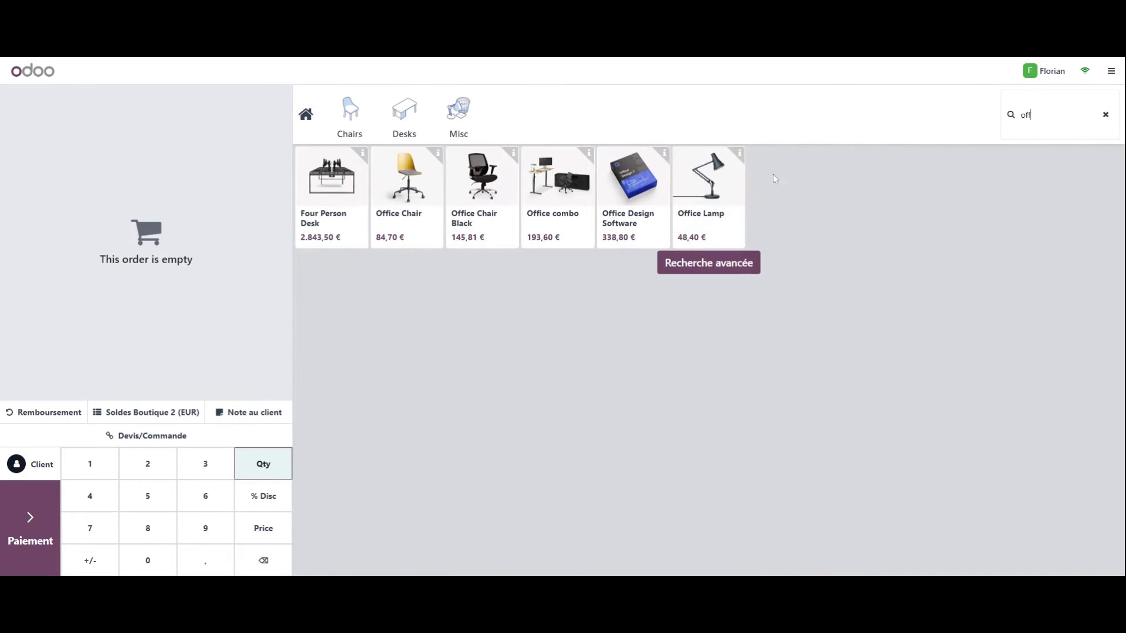
left_click(414, 190)
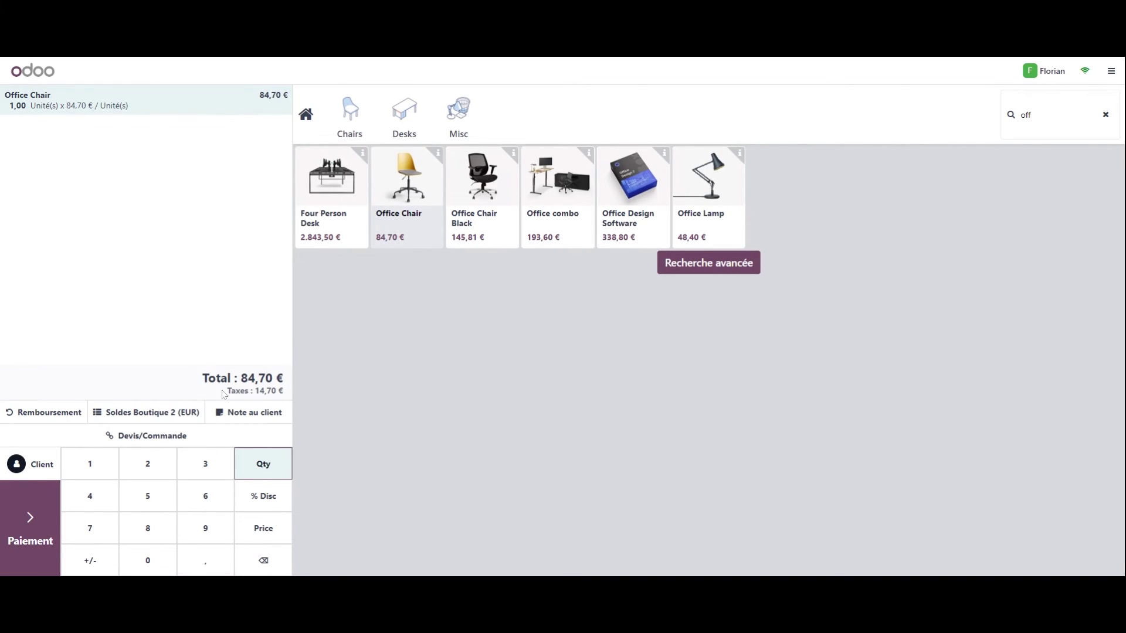
- Close the Boutique 2 session with the Office Chair still in the order
left_click(1111, 71)
left_click(1073, 142)
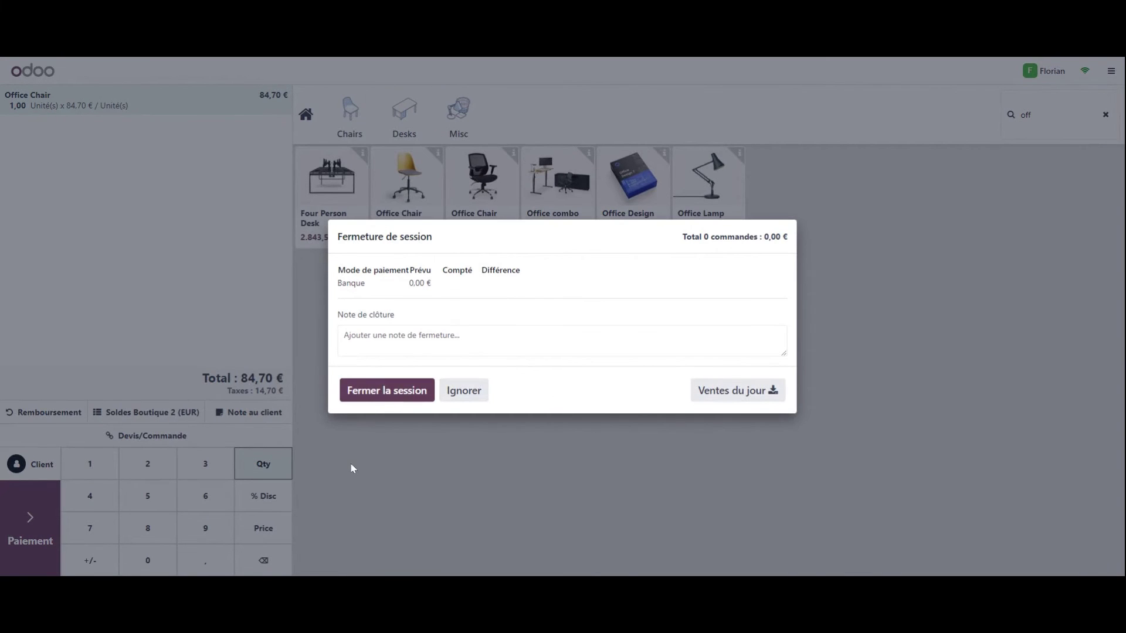
left_click(388, 390)
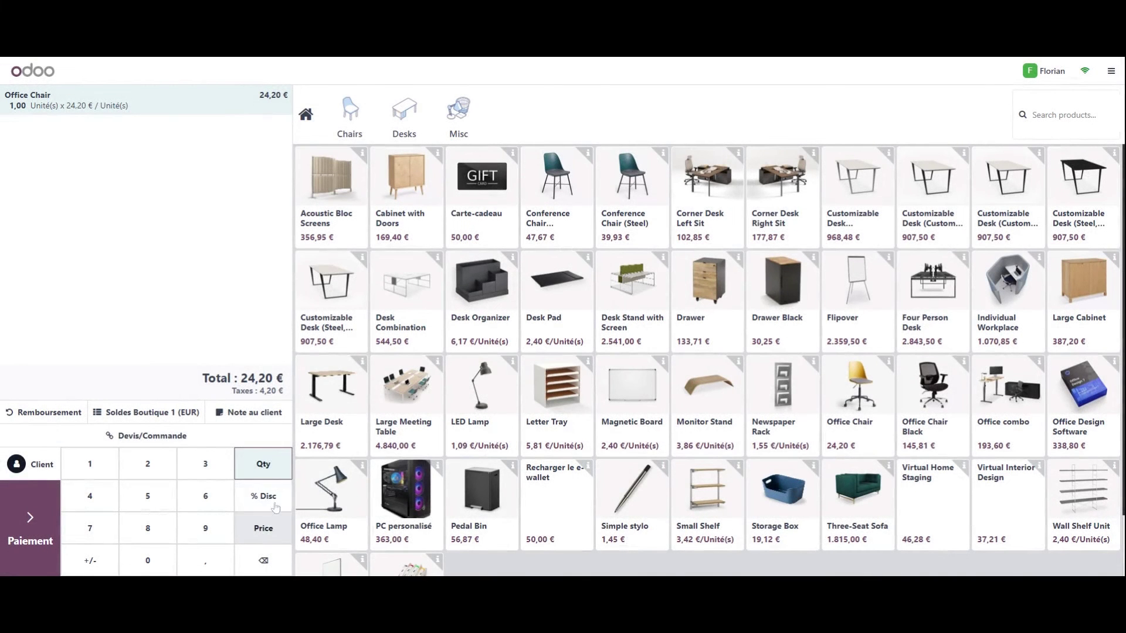
- Clear the Office Chair from the Boutique 1 order and add it again from a product search for "cha"
left_click(263, 561)
left_click(1050, 115)
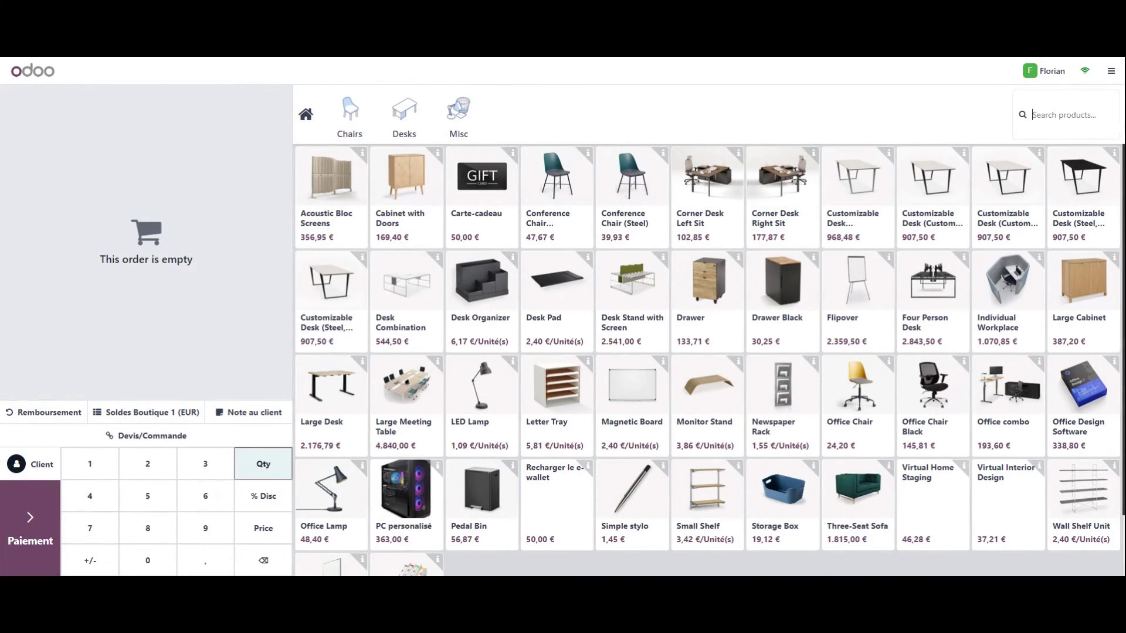
type("cha")
left_click(568, 187)
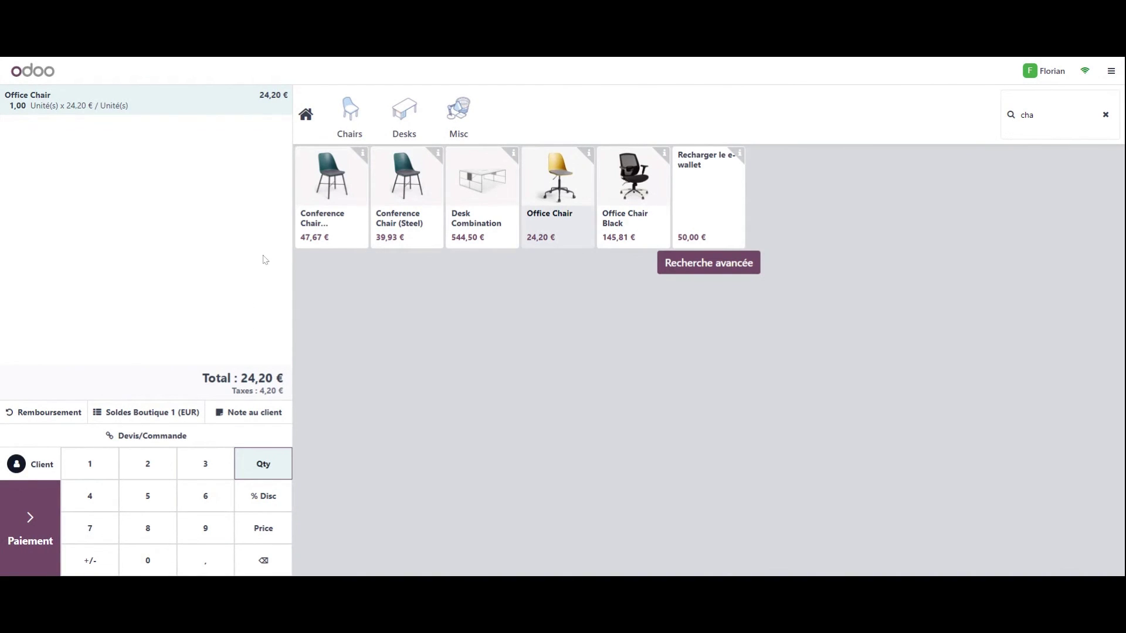
type("i")
key("ctrl+a")
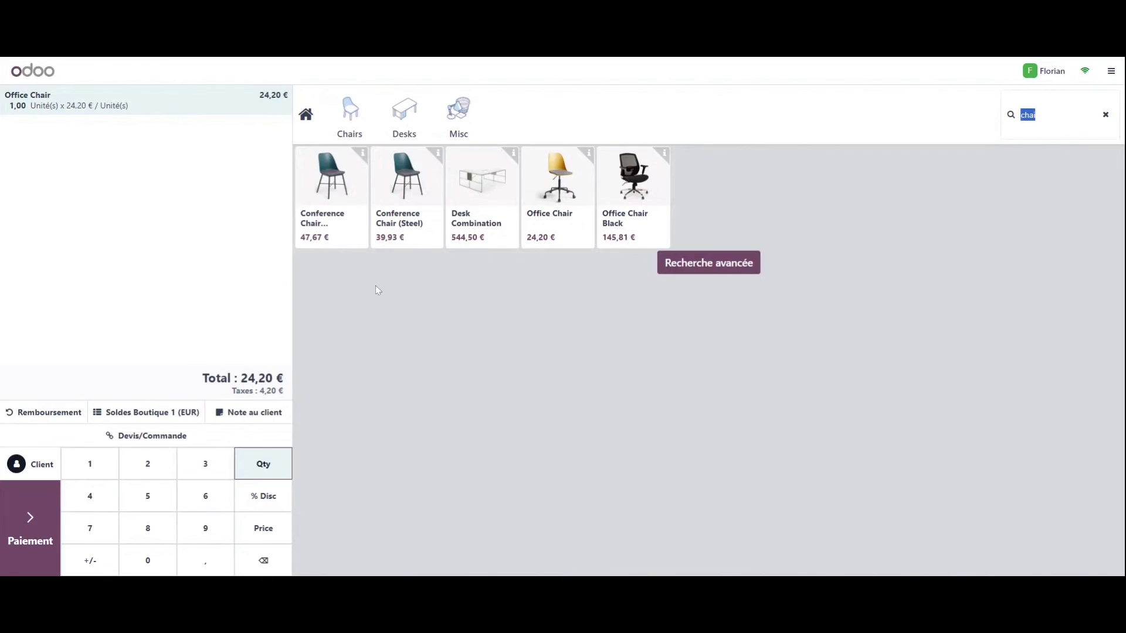
left_click(216, 57)
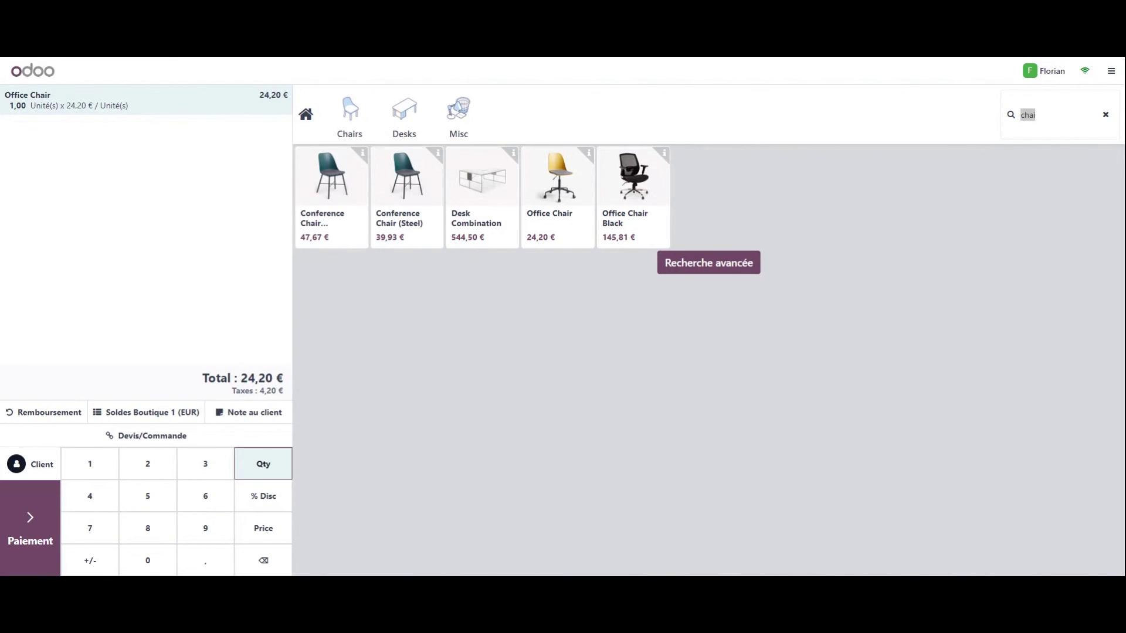